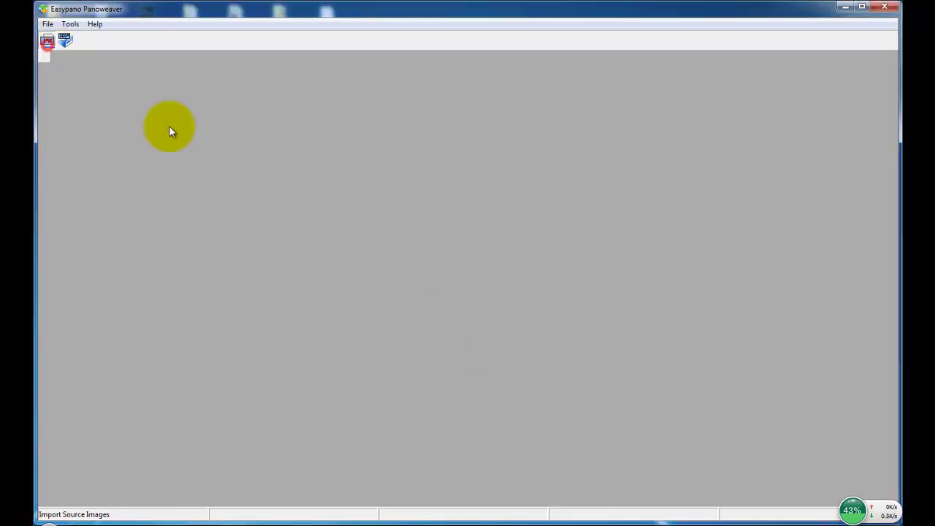
# Step: Import the five drum photos DSC_0011 to DSC_0015 from the drum1 folder as source images
pyautogui.click(47, 42)
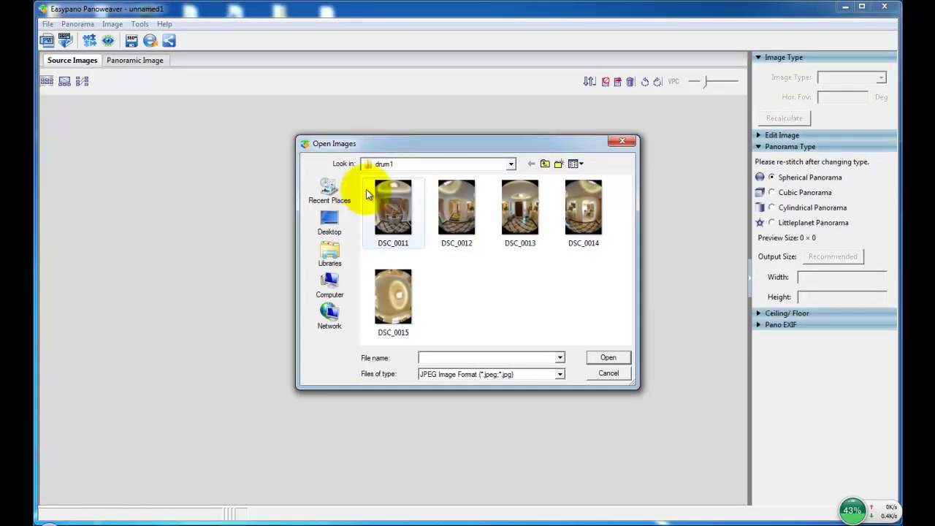
pyautogui.moveTo(598, 332); pyautogui.dragTo(380, 196)
pyautogui.click(610, 358)
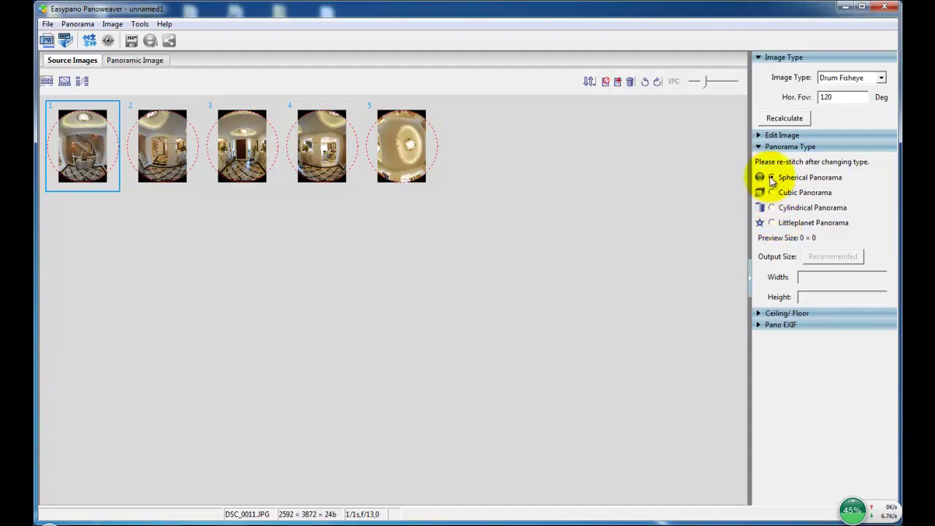
# Step: Stitch the five loaded photos into a 4000 × 2000 spherical panorama of the hallway
pyautogui.click(88, 44)
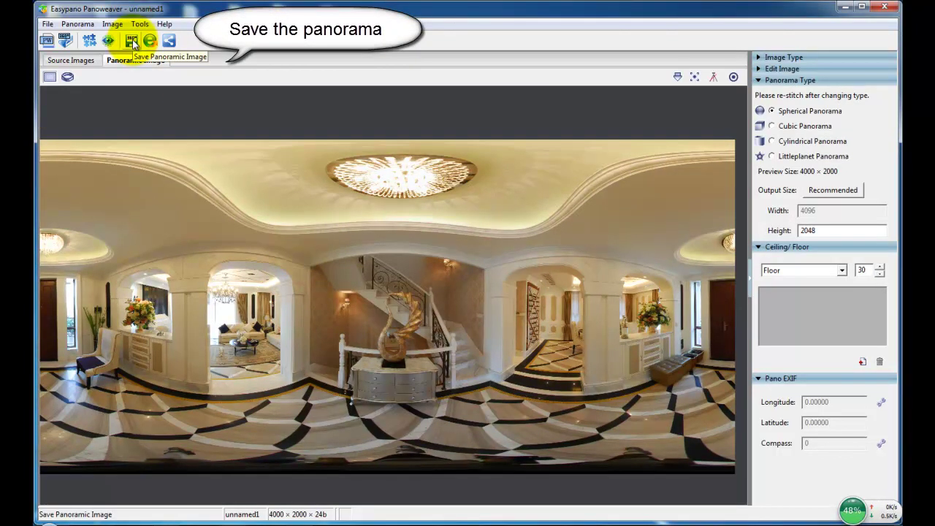
# Step: Save the panorama as JPEG pano_1 at quality 100 beside the source images, opening the folder afterward
pyautogui.click(132, 42)
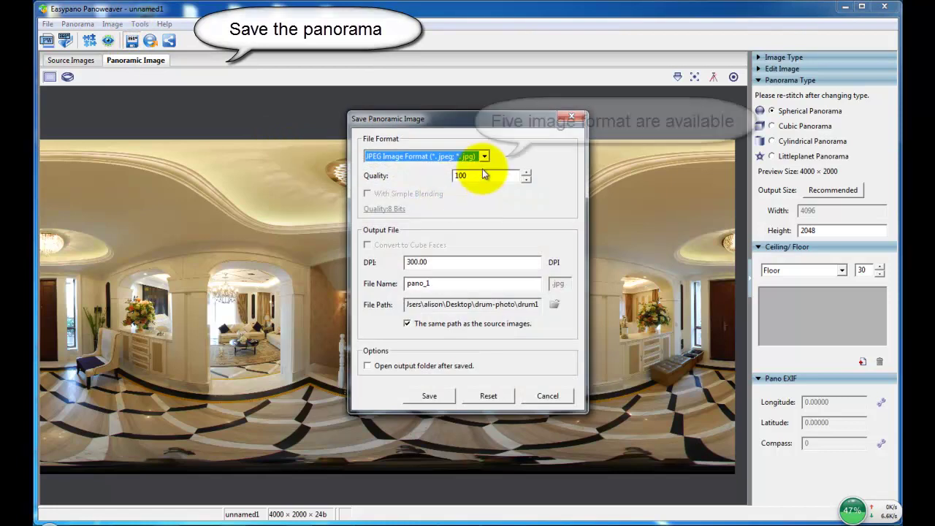
pyautogui.click(484, 157)
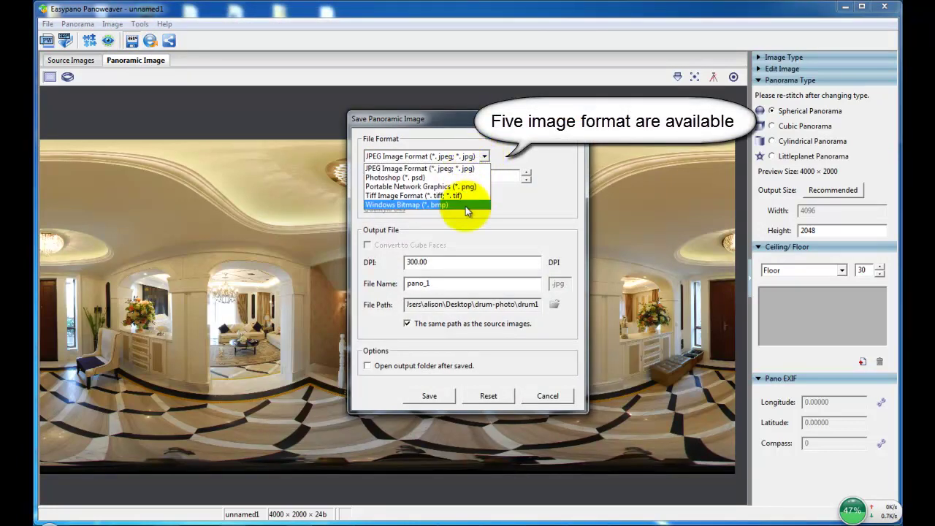
pyautogui.click(468, 168)
pyautogui.click(466, 176)
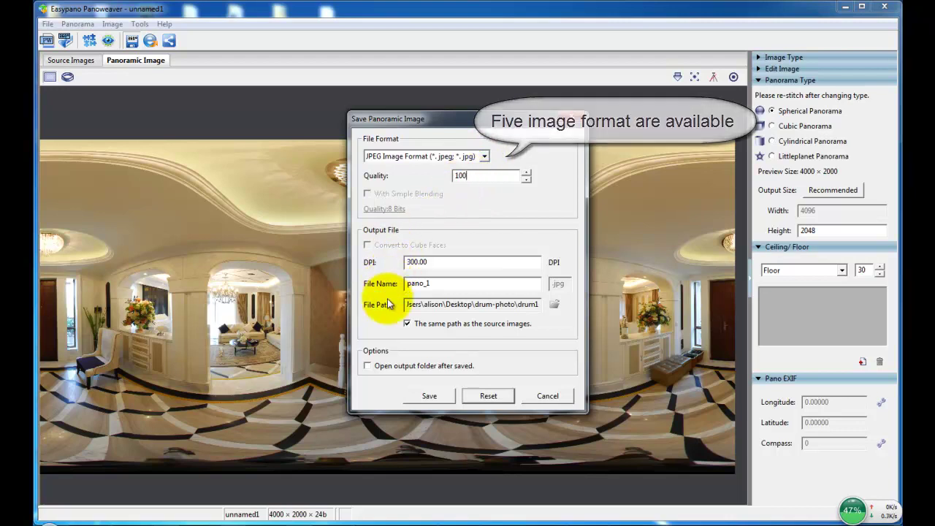
pyautogui.click(407, 325)
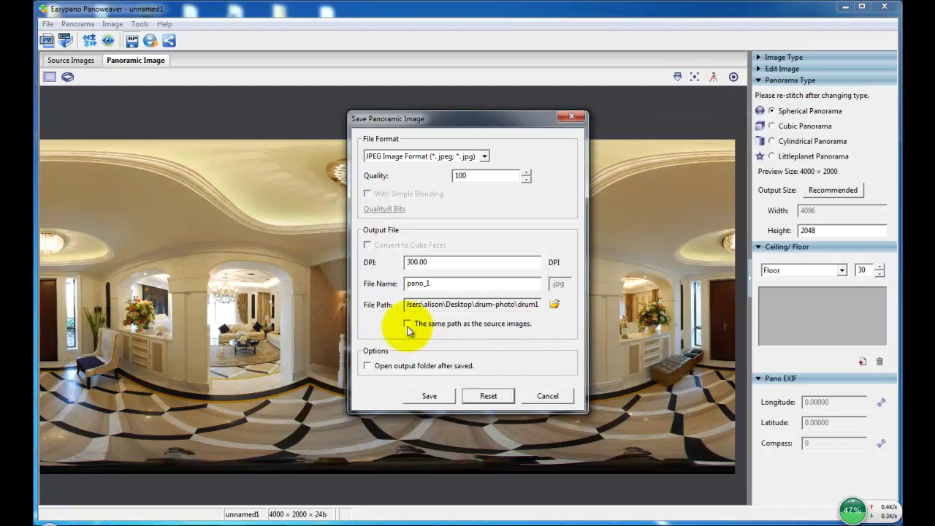
pyautogui.click(407, 326)
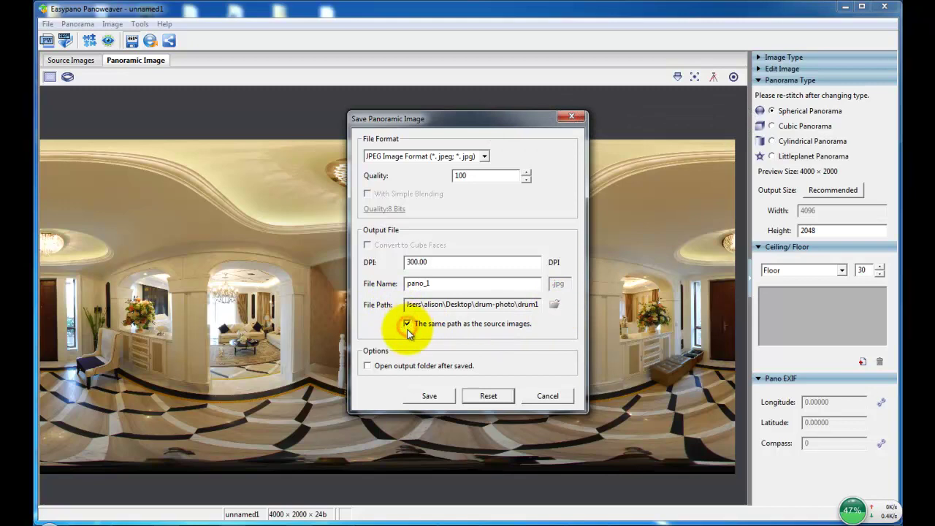
pyautogui.click(367, 366)
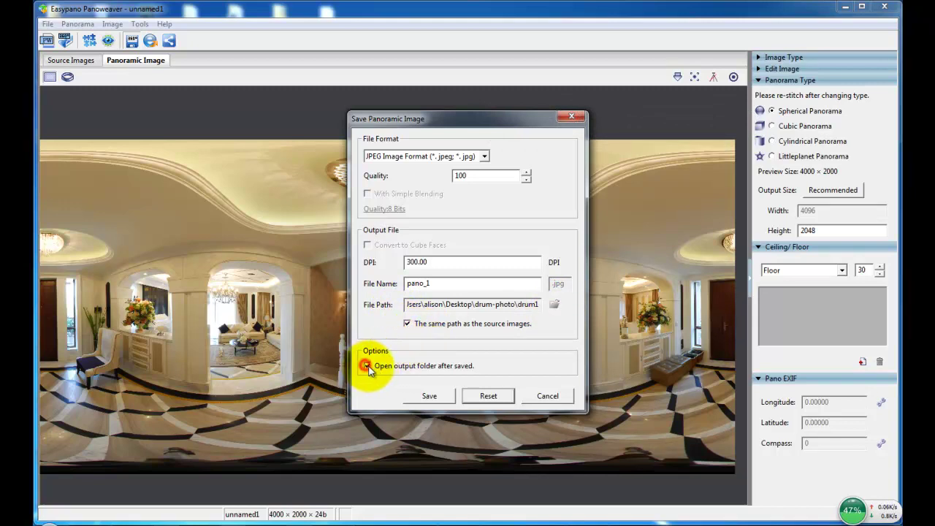
pyautogui.click(431, 397)
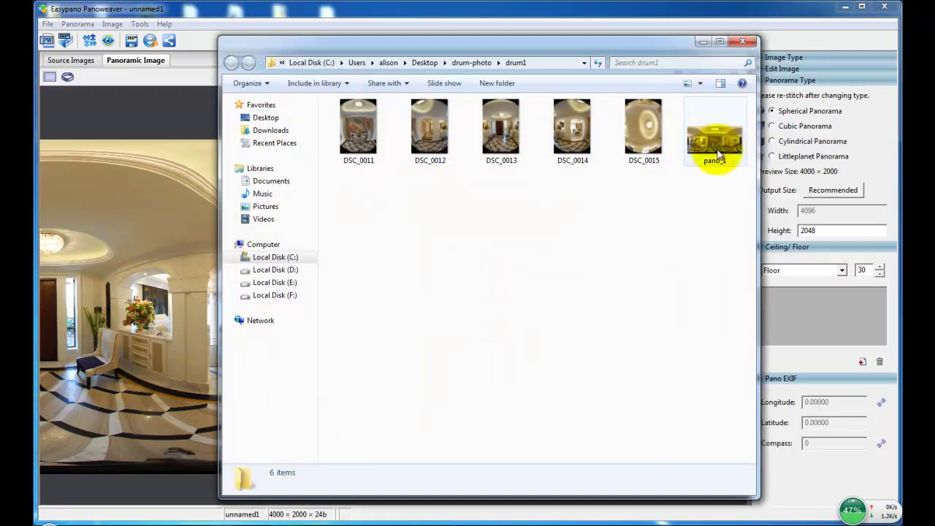
# Step: View the saved 4096 × 2048 pano_1 in Windows Photo Viewer, then close the viewer and folder
pyautogui.doubleClick(719, 155)
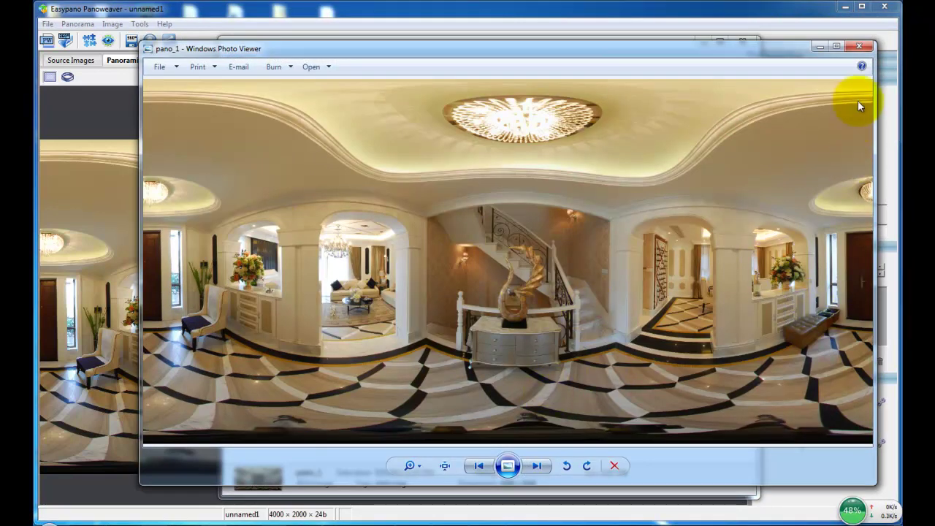
pyautogui.click(858, 48)
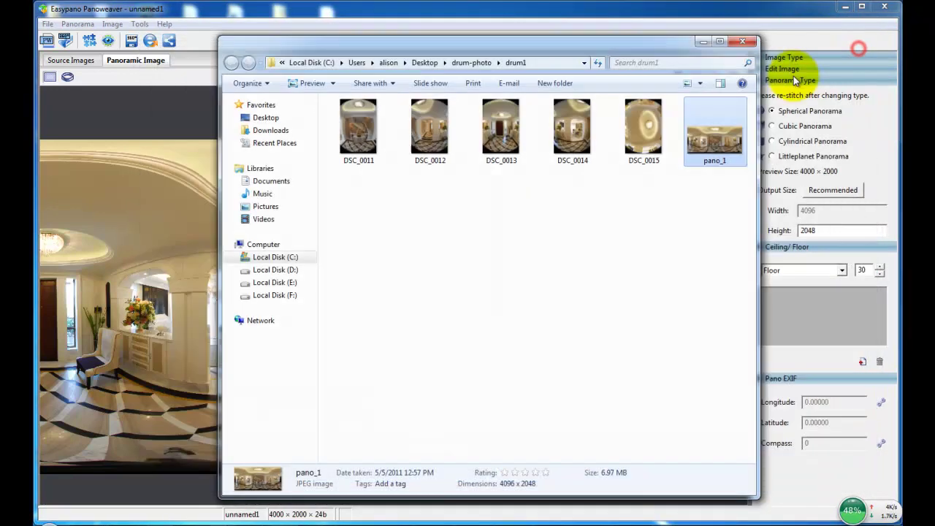
pyautogui.click(744, 44)
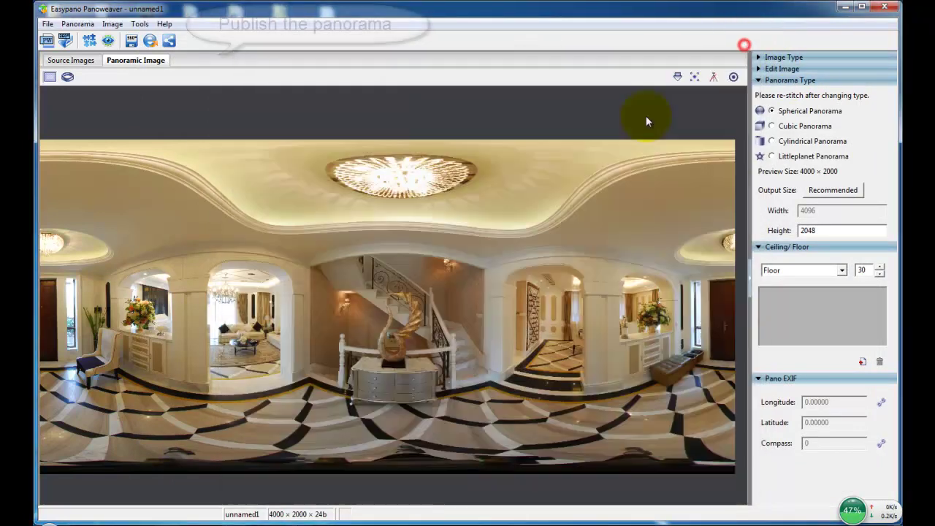
# Step: Bring up the publish settings and review the Merge Flash VR, HTML5 format with file name pano3
pyautogui.click(151, 41)
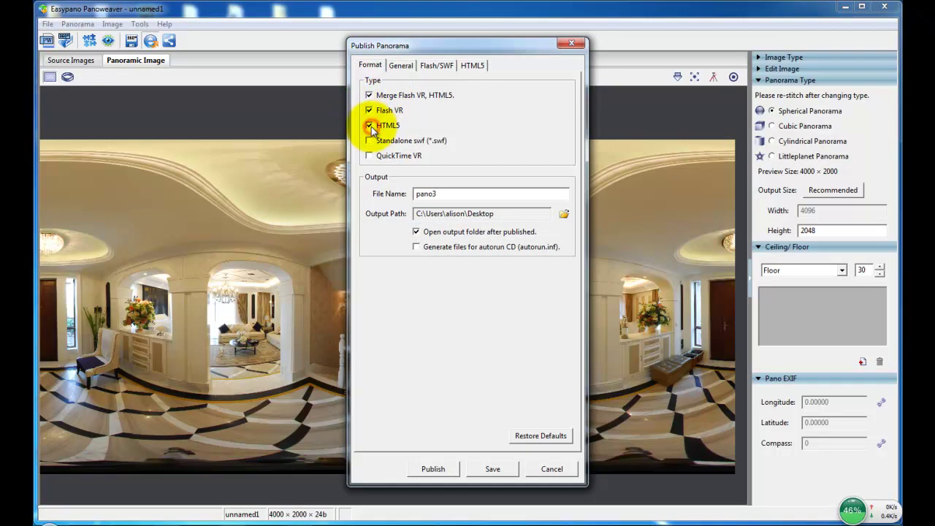
pyautogui.click(370, 111)
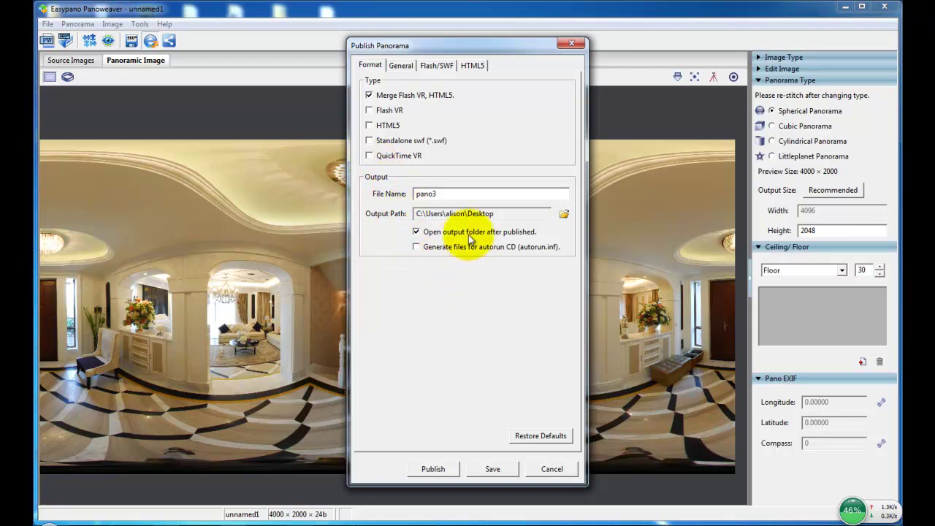
# Step: Keep the loading window's progress bar style as Standard in the General settings
pyautogui.click(401, 65)
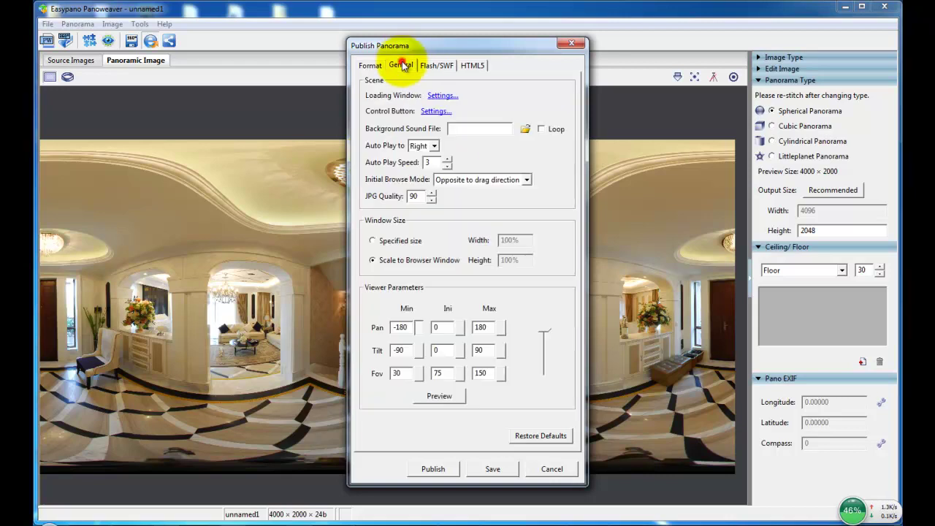
pyautogui.click(440, 96)
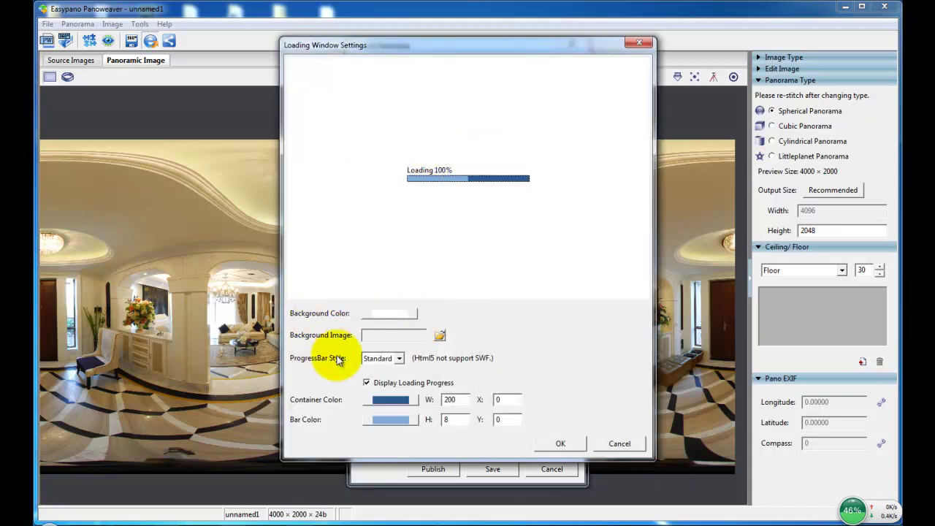
pyautogui.click(400, 358)
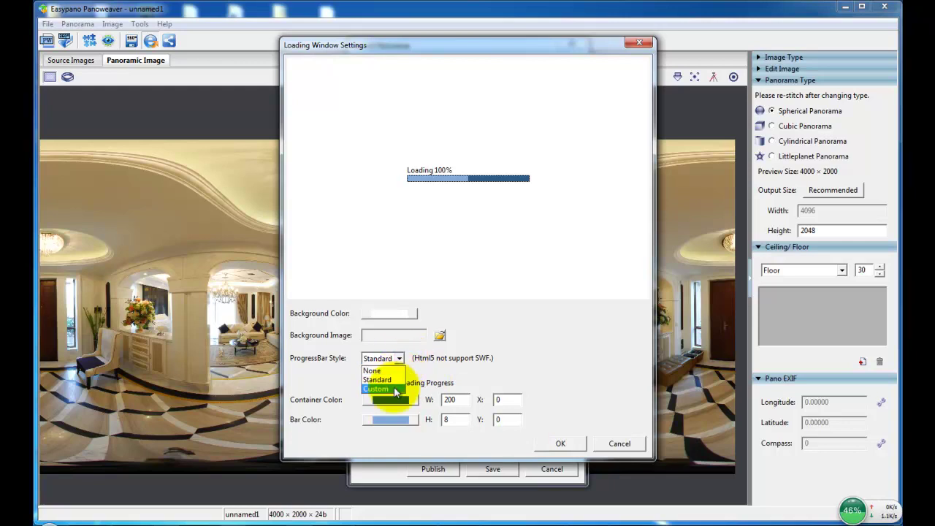
pyautogui.click(378, 380)
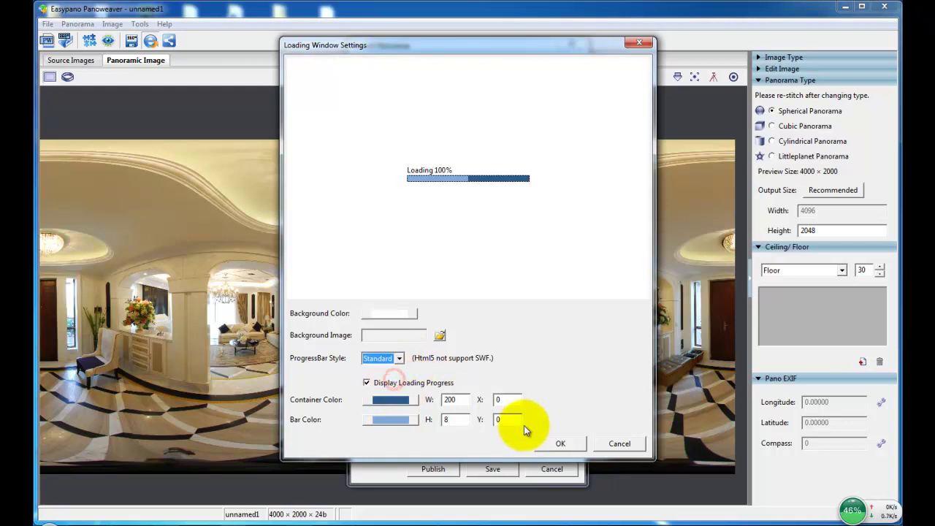
pyautogui.click(557, 443)
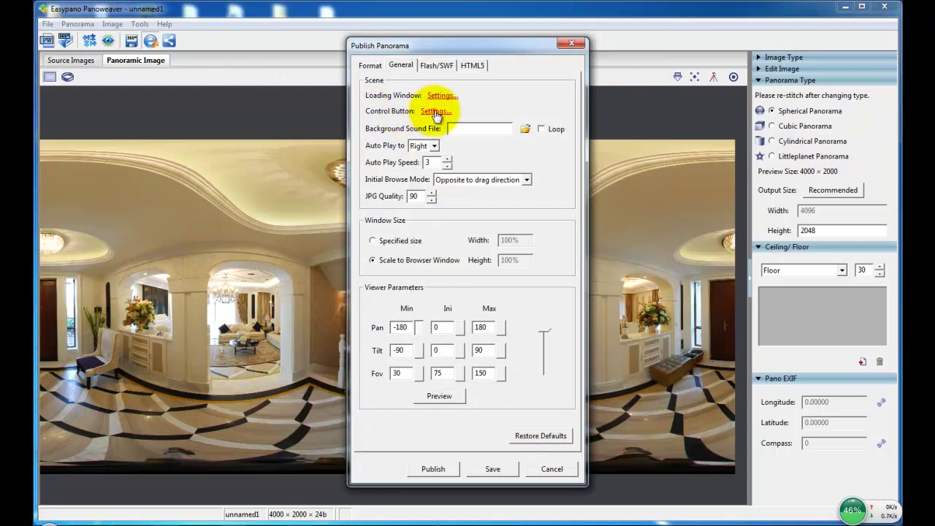
# Step: Confirm the control button toolbar with the pwflashbar8-0.swf style
pyautogui.click(435, 113)
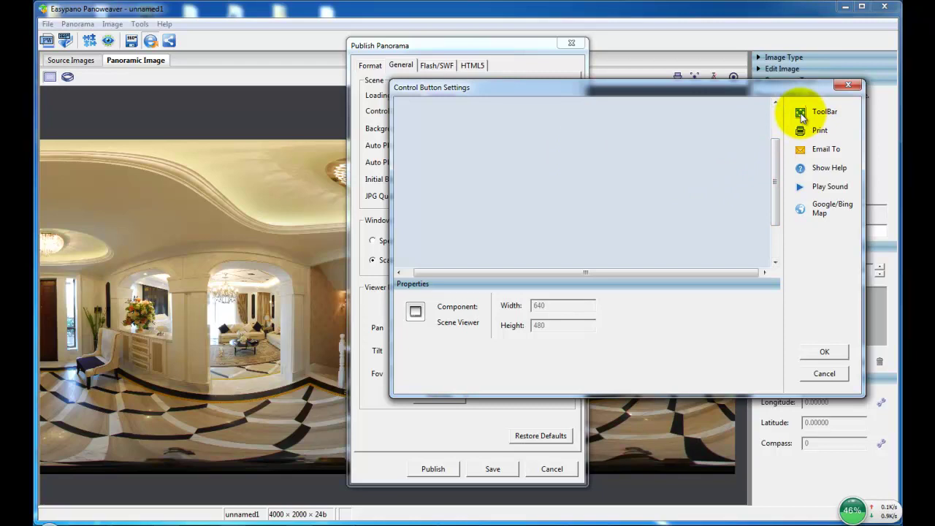
pyautogui.moveTo(801, 113); pyautogui.dragTo(580, 229)
pyautogui.moveTo(773, 183); pyautogui.dragTo(776, 255)
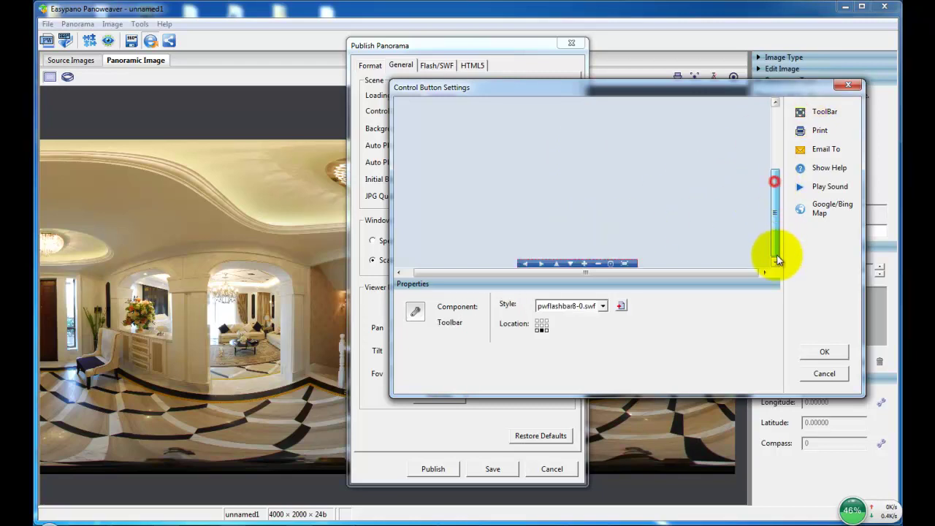
pyautogui.click(601, 305)
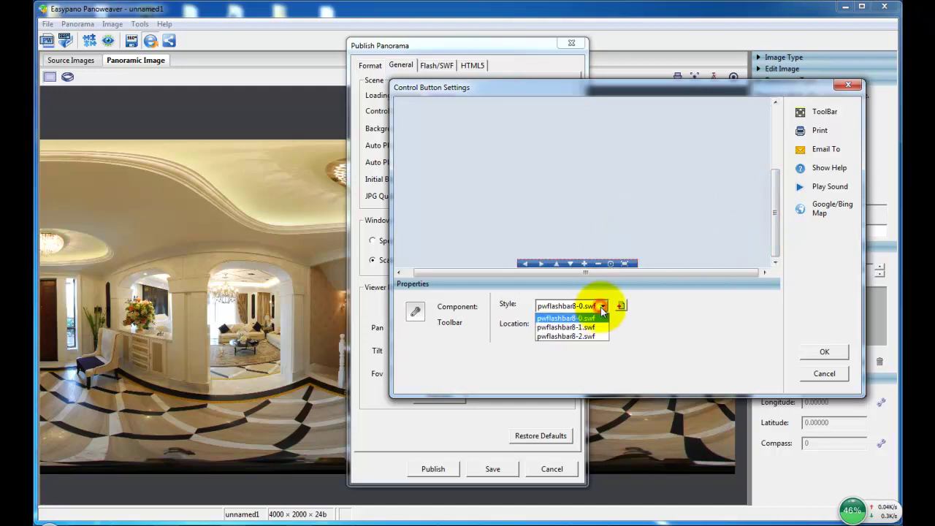
pyautogui.click(627, 329)
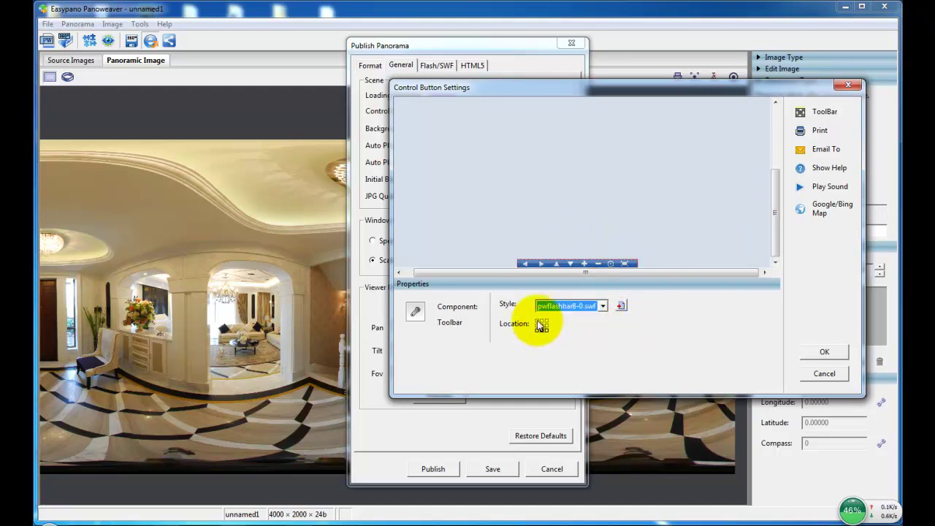
pyautogui.click(824, 353)
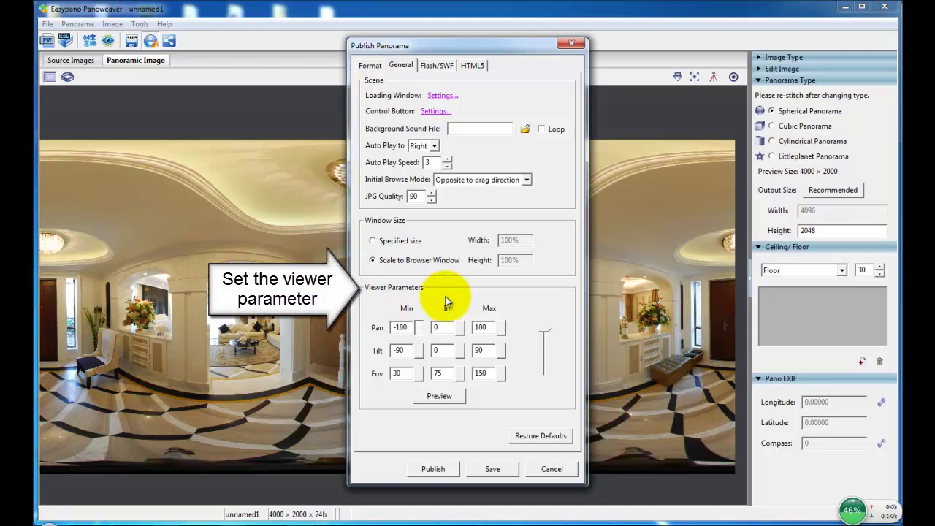
# Step: Set the initial view to Pan 7, Tilt -14 and Fov 81 using the preview, then close it
pyautogui.click(440, 396)
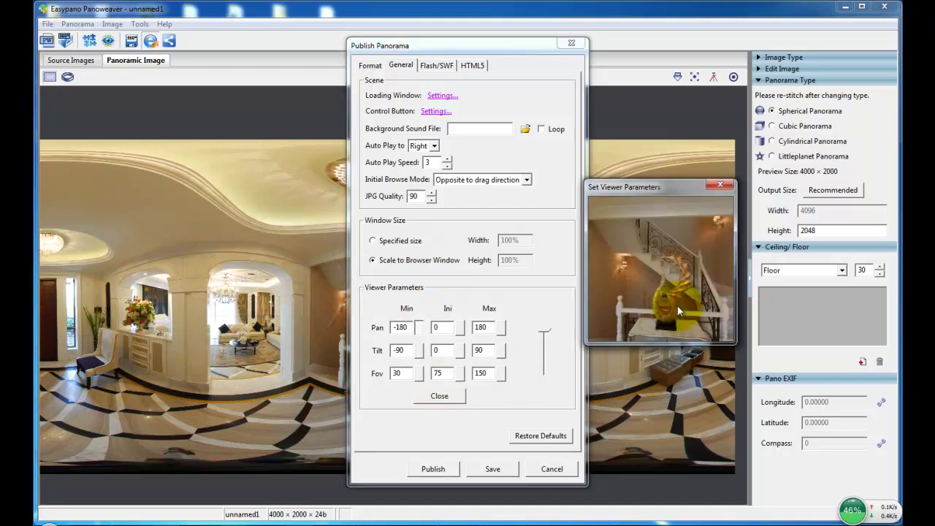
pyautogui.click(460, 332)
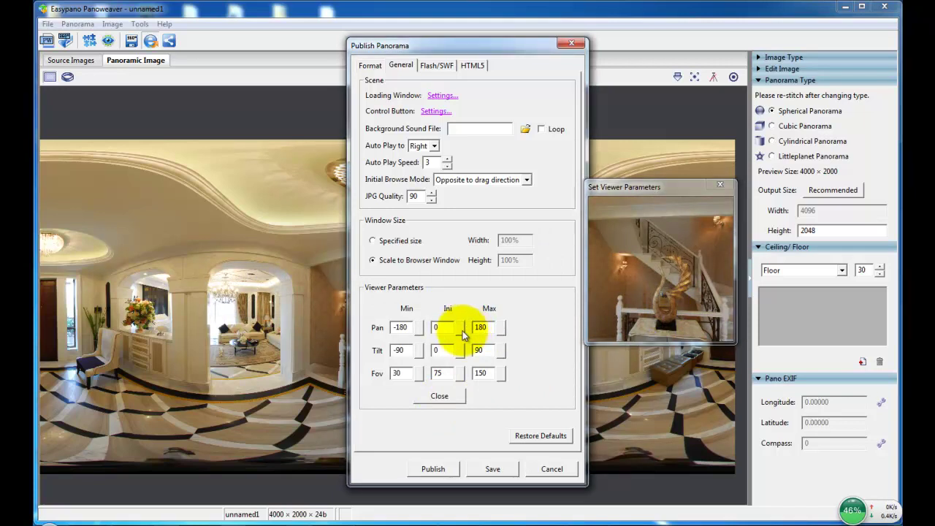
pyautogui.click(460, 332)
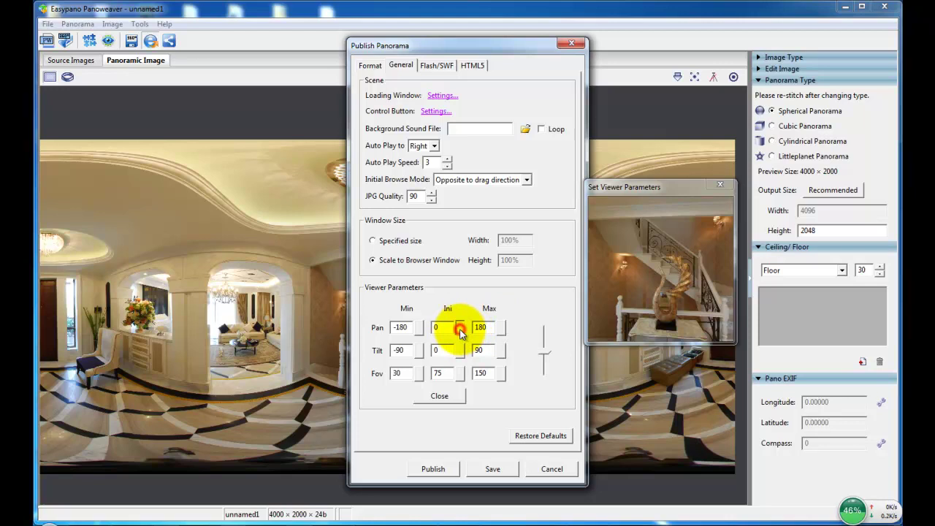
pyautogui.click(543, 353)
pyautogui.moveTo(543, 353)
pyautogui.mouseDown()
pyautogui.moveTo(546, 327)
pyautogui.moveTo(545, 376)
pyautogui.moveTo(548, 358)
pyautogui.mouseUp()
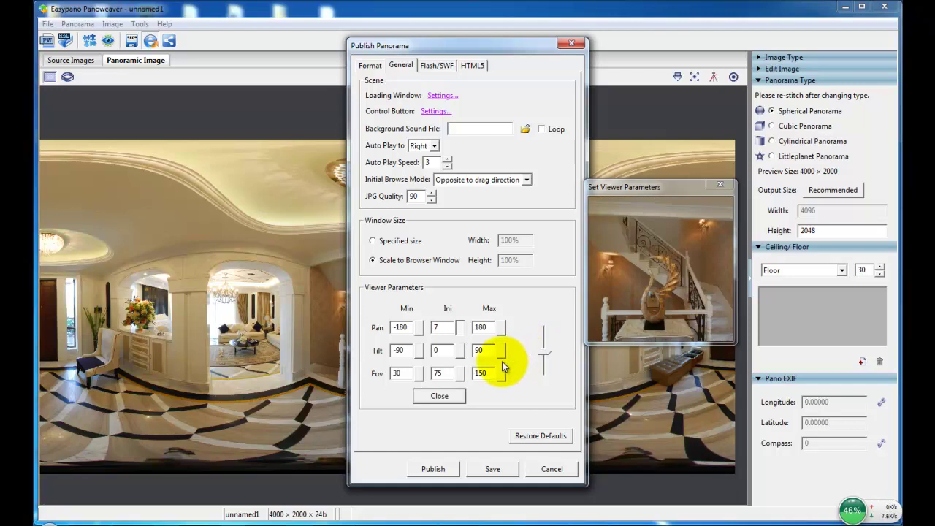
pyautogui.click(460, 351)
pyautogui.moveTo(546, 357); pyautogui.dragTo(542, 353)
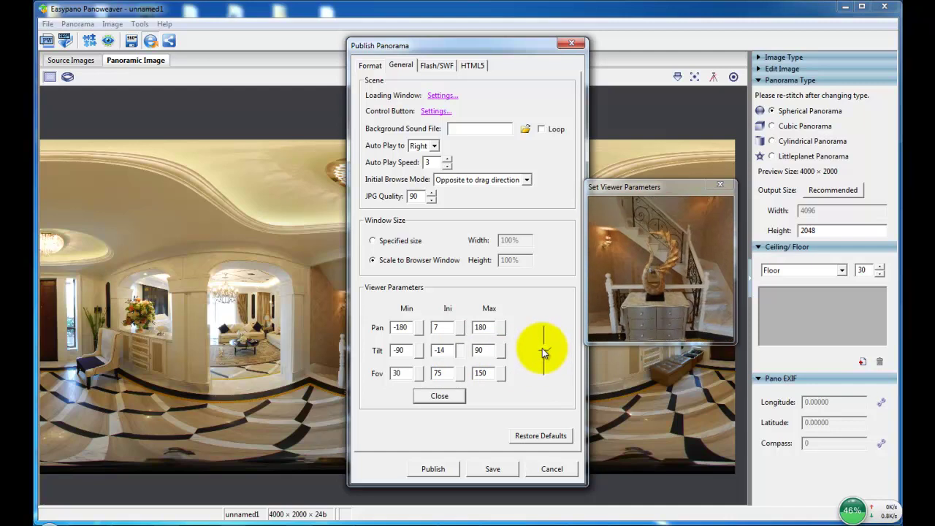
pyautogui.click(460, 376)
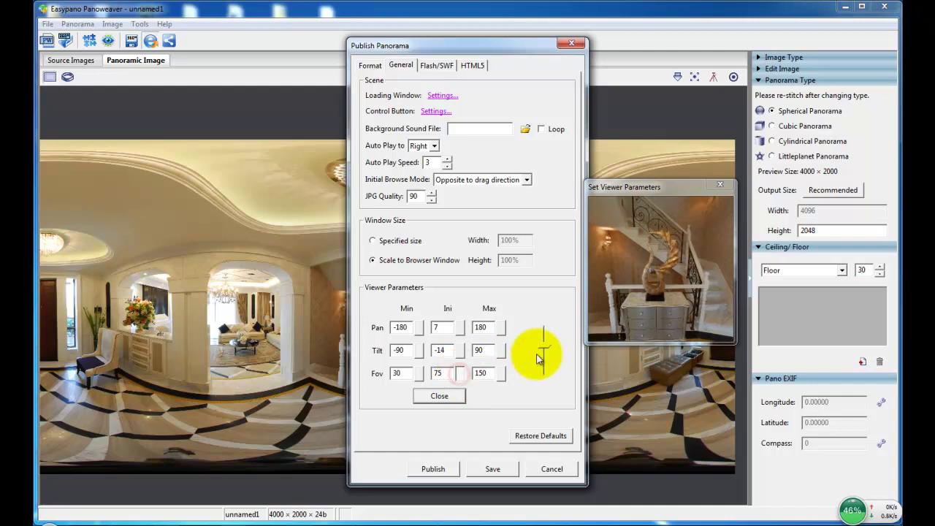
pyautogui.moveTo(544, 355); pyautogui.dragTo(544, 353)
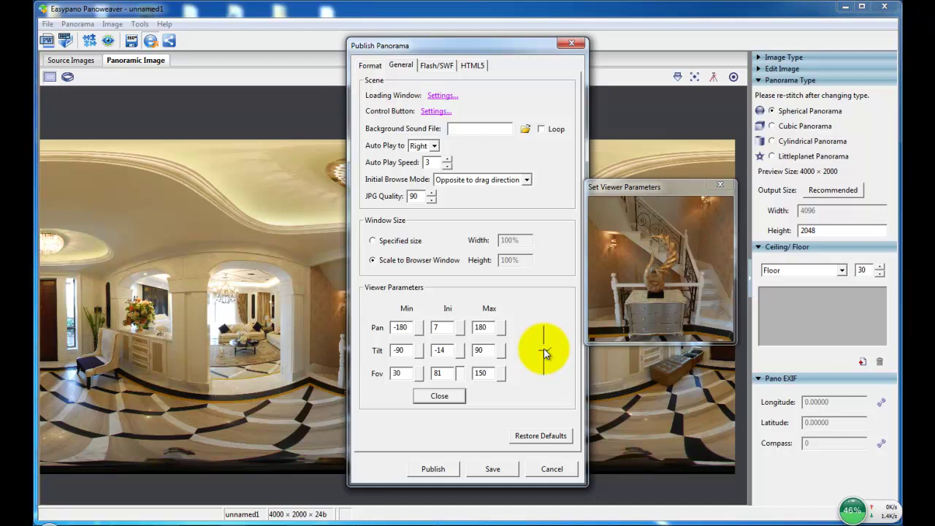
pyautogui.click(446, 396)
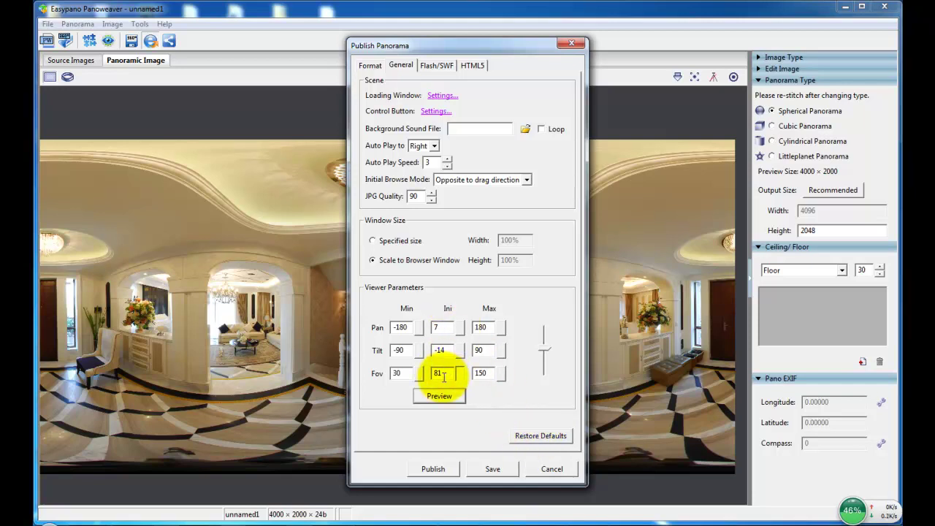
# Step: Restore default viewer parameters, review the Flash/SWF, HTML5 and Format tabs, and publish pano3
pyautogui.click(529, 434)
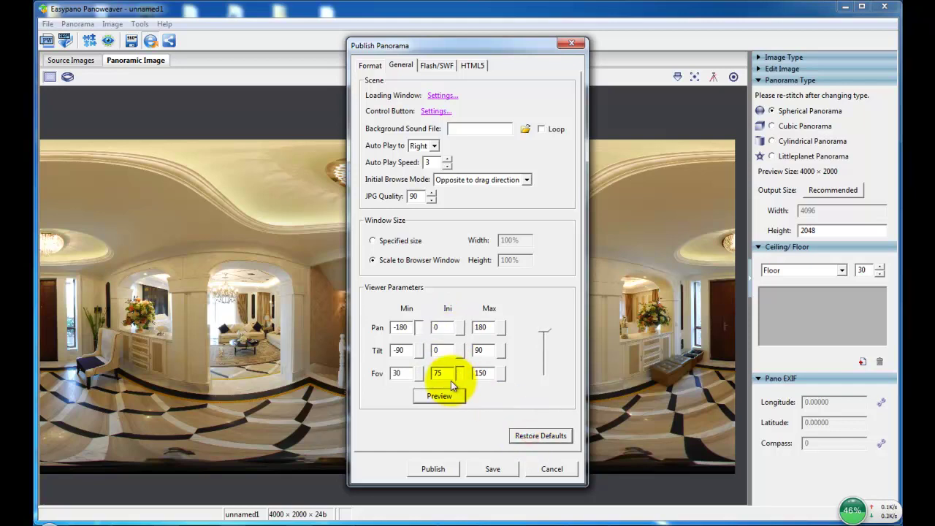
pyautogui.click(437, 65)
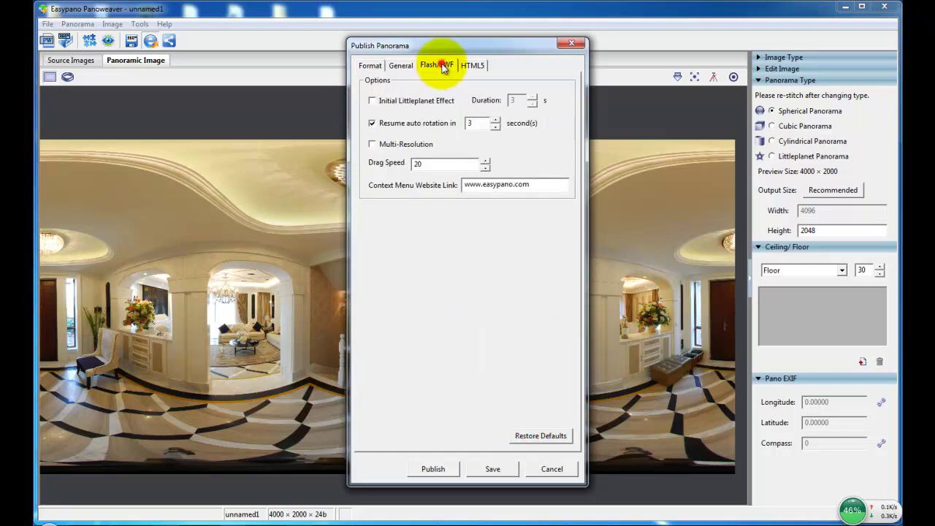
pyautogui.click(488, 66)
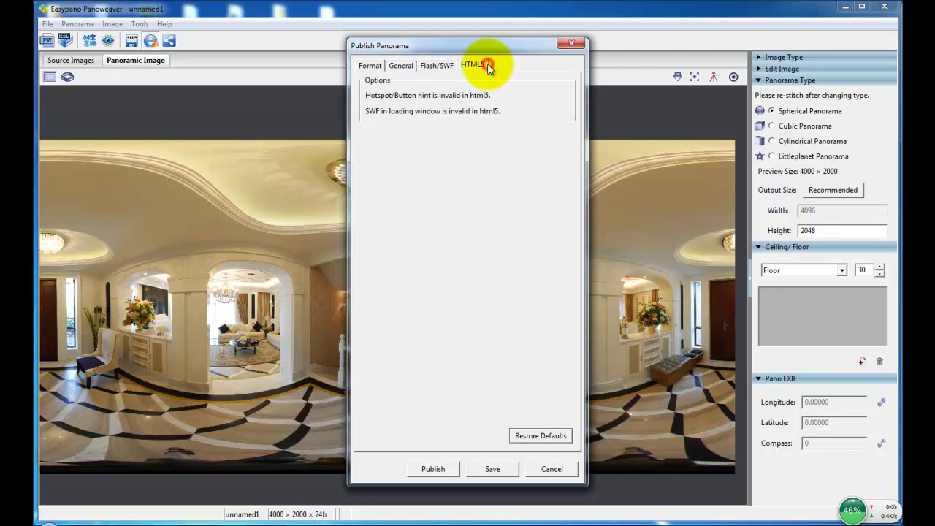
pyautogui.click(370, 65)
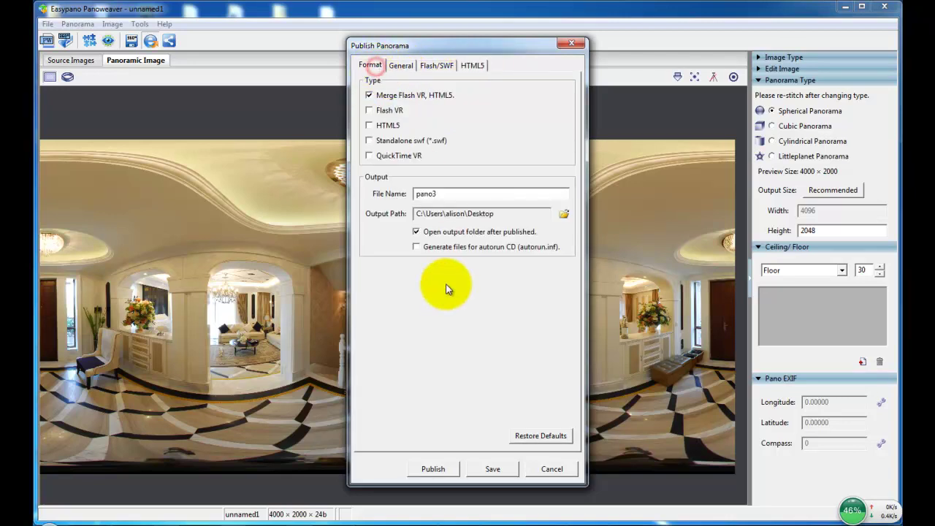
pyautogui.click(432, 470)
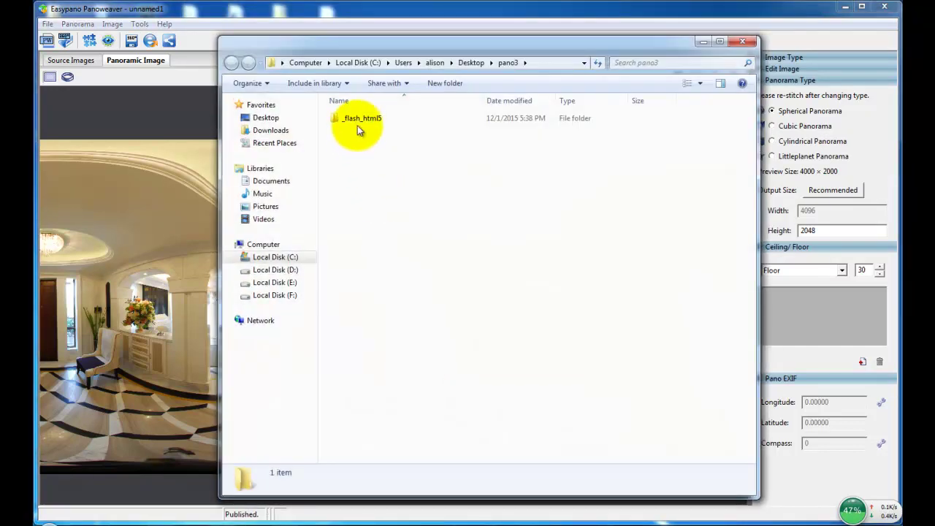
# Step: Open pano3 from the _flash_html5 folder in Google Chrome
pyautogui.doubleClick(357, 125)
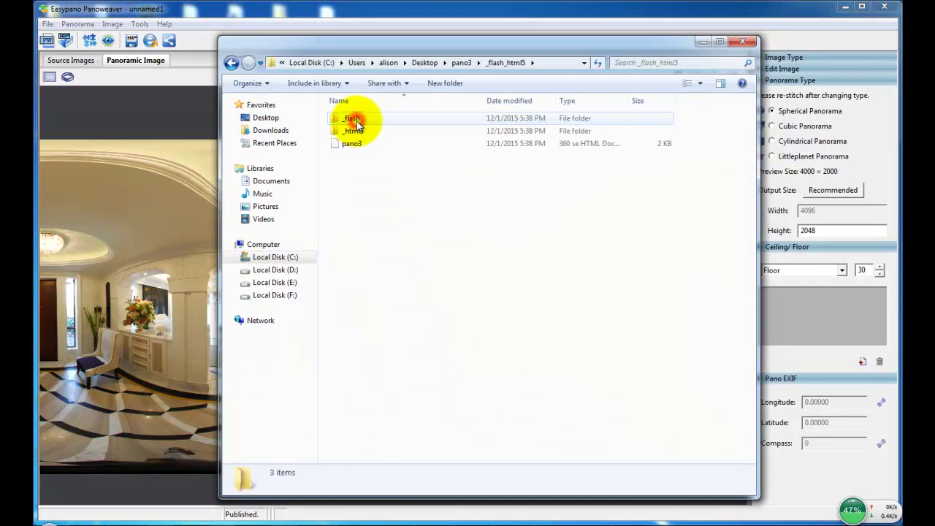
pyautogui.click(350, 145)
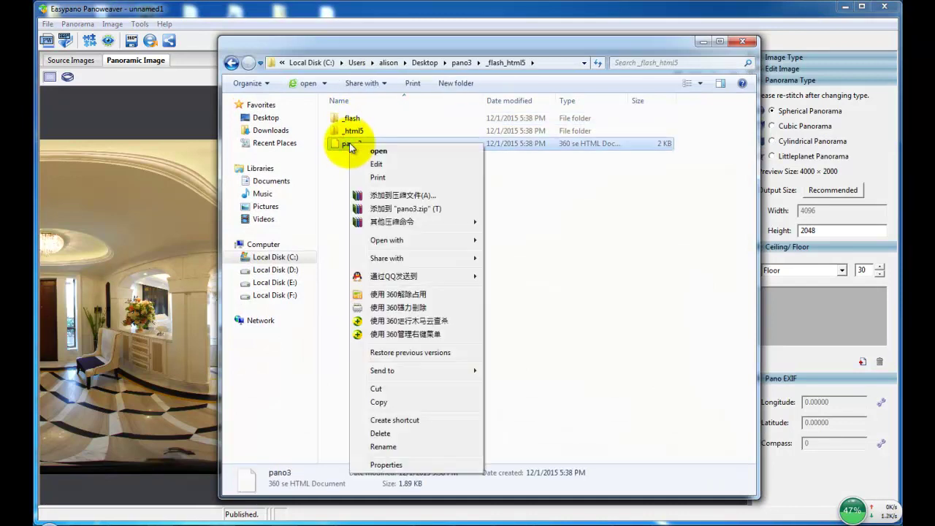
pyautogui.moveTo(423, 239)
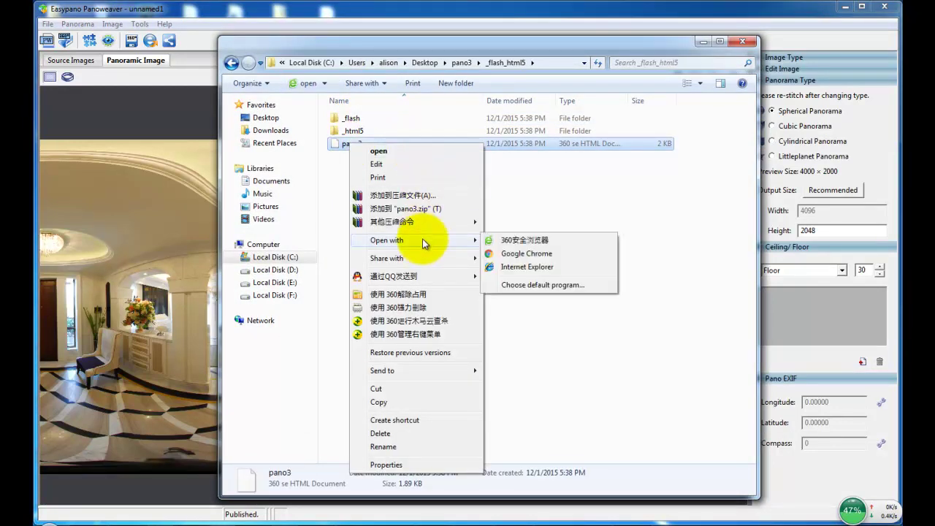
pyautogui.click(556, 255)
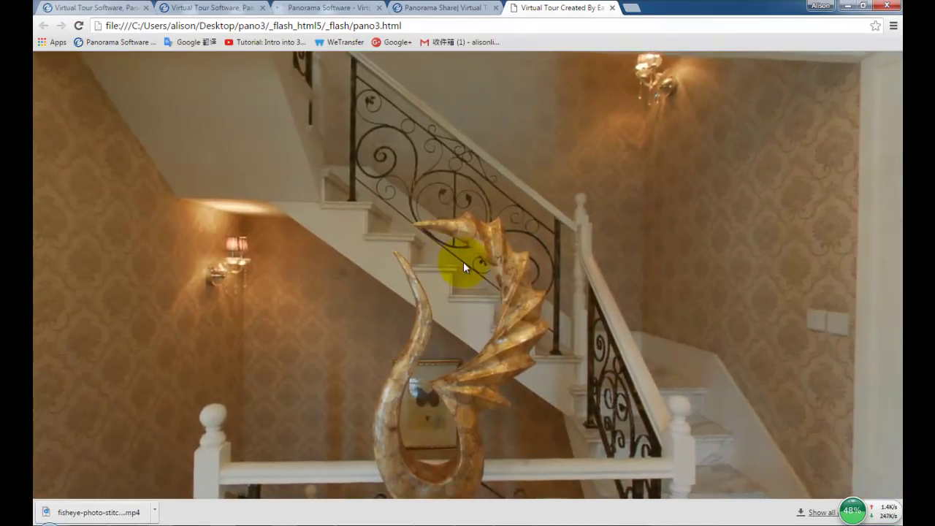
# Step: Pan the loaded pano3 tour in Chrome toward the staircase and archway
pyautogui.moveTo(517, 199)
pyautogui.mouseDown()
pyautogui.moveTo(521, 243)
pyautogui.moveTo(511, 255)
pyautogui.moveTo(518, 246)
pyautogui.moveTo(354, 259)
pyautogui.moveTo(501, 261)
pyautogui.moveTo(513, 246)
pyautogui.moveTo(520, 288)
pyautogui.moveTo(528, 156)
pyautogui.moveTo(496, 211)
pyautogui.moveTo(484, 286)
pyautogui.moveTo(438, 314)
pyautogui.moveTo(309, 306)
pyautogui.moveTo(458, 331)
pyautogui.moveTo(475, 392)
pyautogui.moveTo(492, 401)
pyautogui.moveTo(539, 379)
pyautogui.mouseUp()
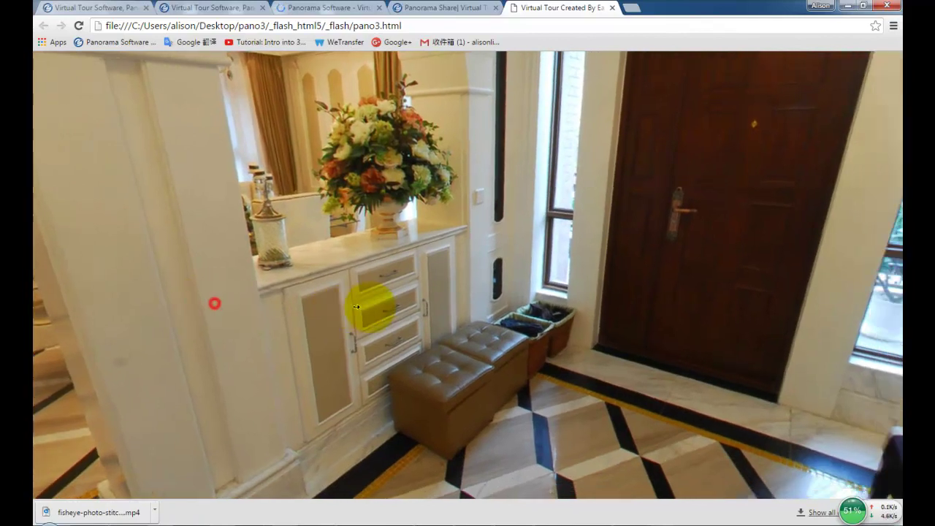